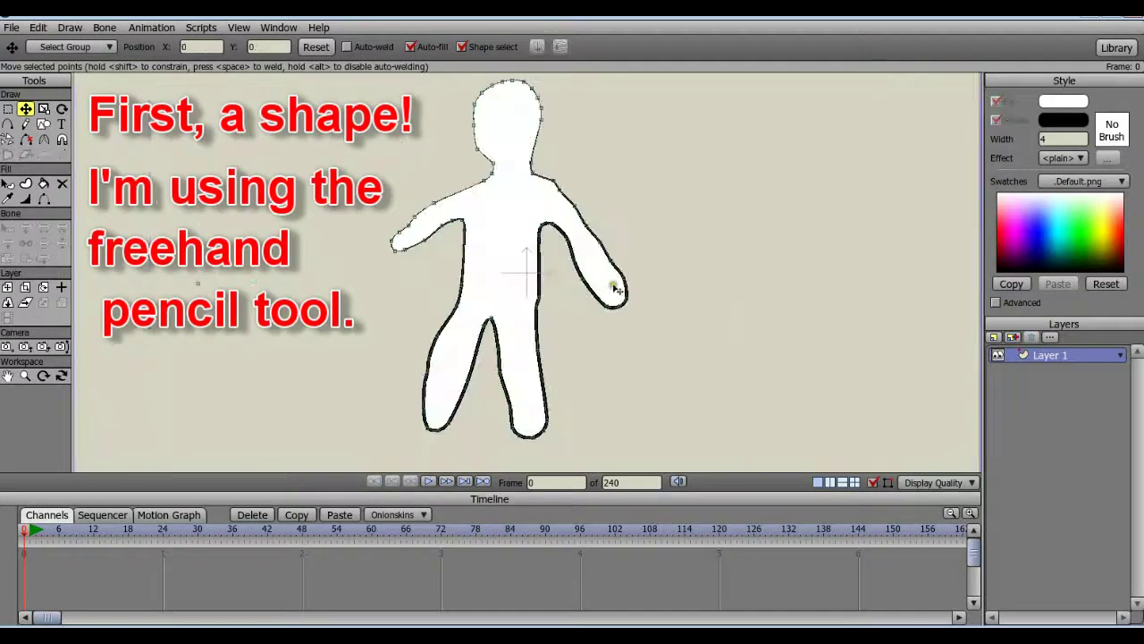
Reshape the right wrist upward and pull the left upper arm points inward to slim it
mouse_move(616, 301)
mouse_down()
mouse_move(599, 284)
mouse_move(700, 307)
mouse_move(607, 284)
mouse_up()
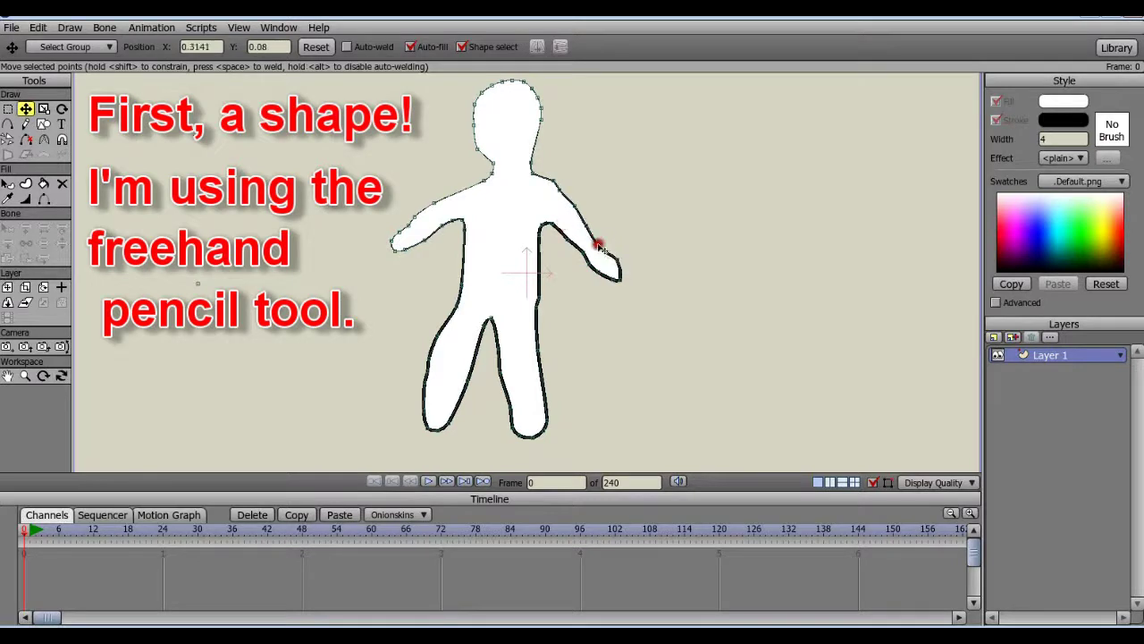
click(440, 206)
drag(439, 206, 422, 235)
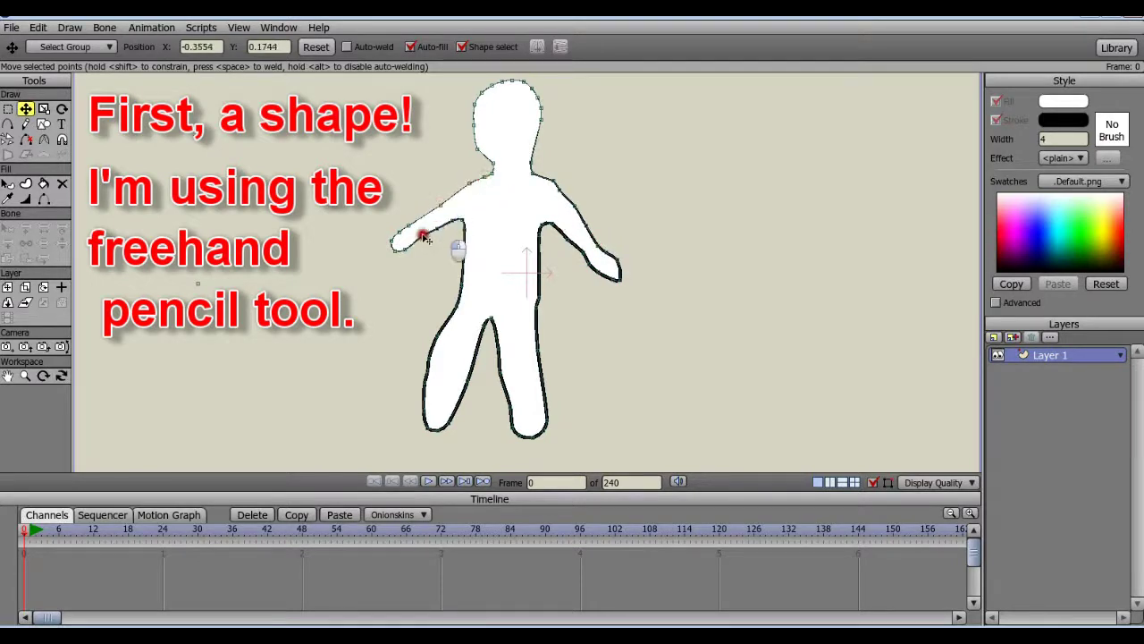
drag(596, 257, 617, 268)
click(428, 231)
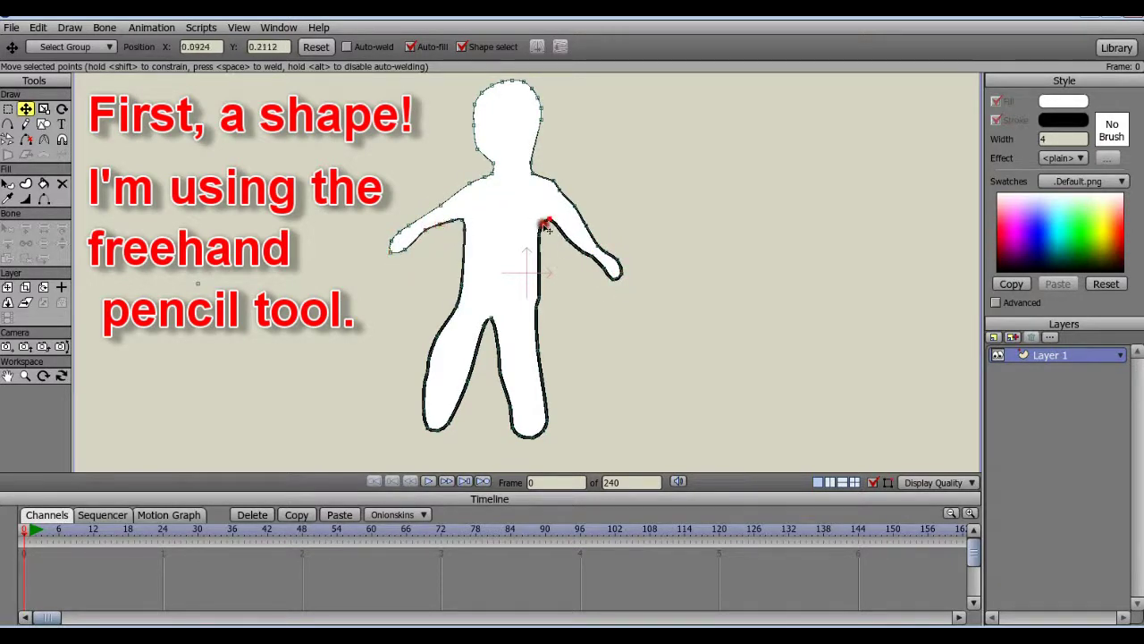
Select the lower left leg points and move the leg points to spread the feet outward
drag(456, 356, 447, 403)
key(g)
key(t)
drag(544, 416, 554, 394)
Adjust the neck and head outline points and reshape the left and right armpits
click(537, 297)
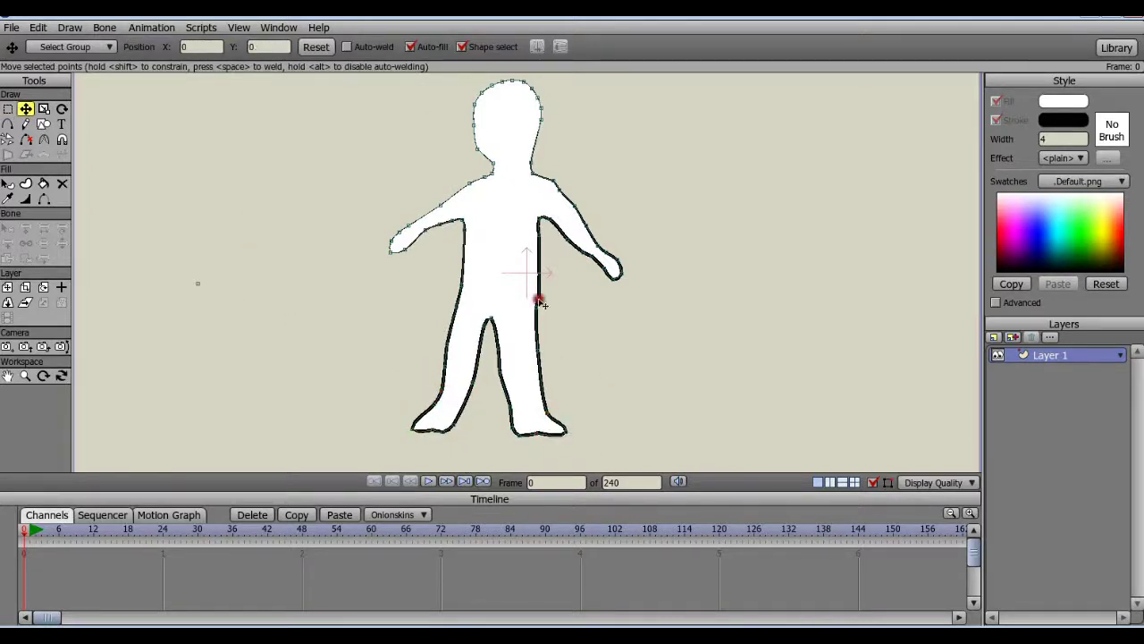
click(525, 163)
click(542, 120)
drag(463, 220, 471, 213)
click(541, 214)
Set the fill colour to bright green, fill the figure, and show the new layer types
key(c)
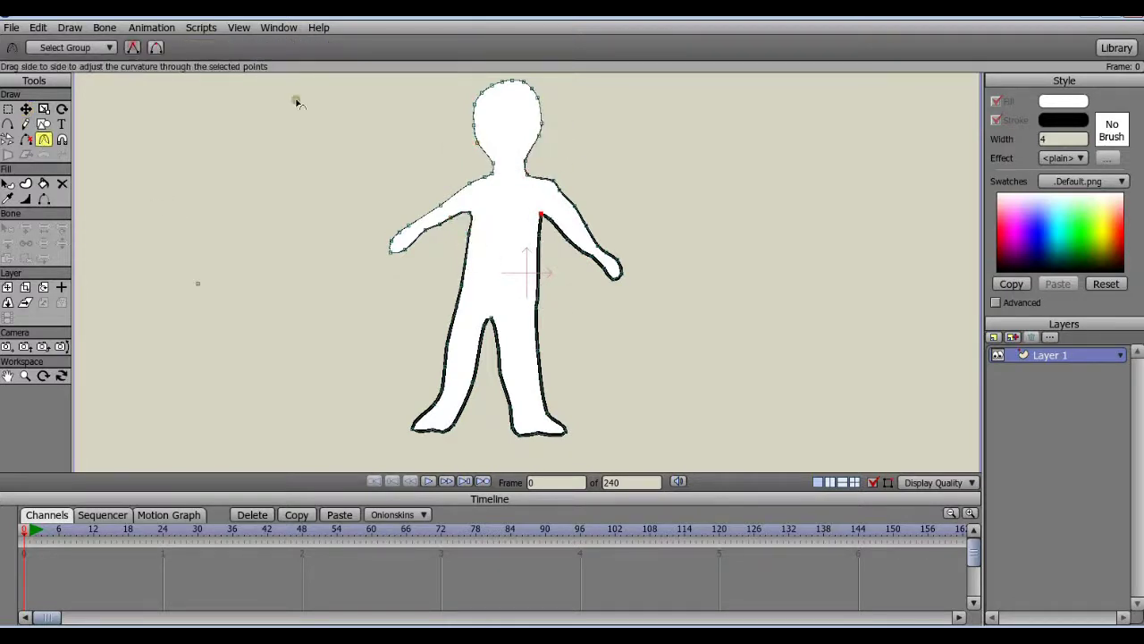
key(p)
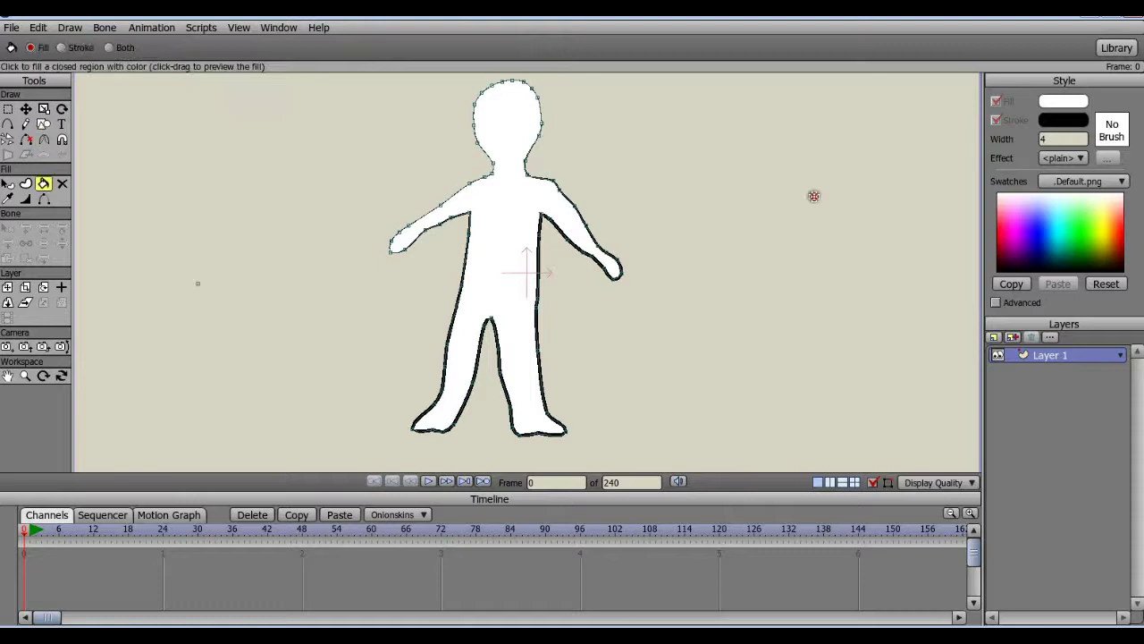
click(1051, 107)
click(948, 238)
click(850, 264)
click(974, 402)
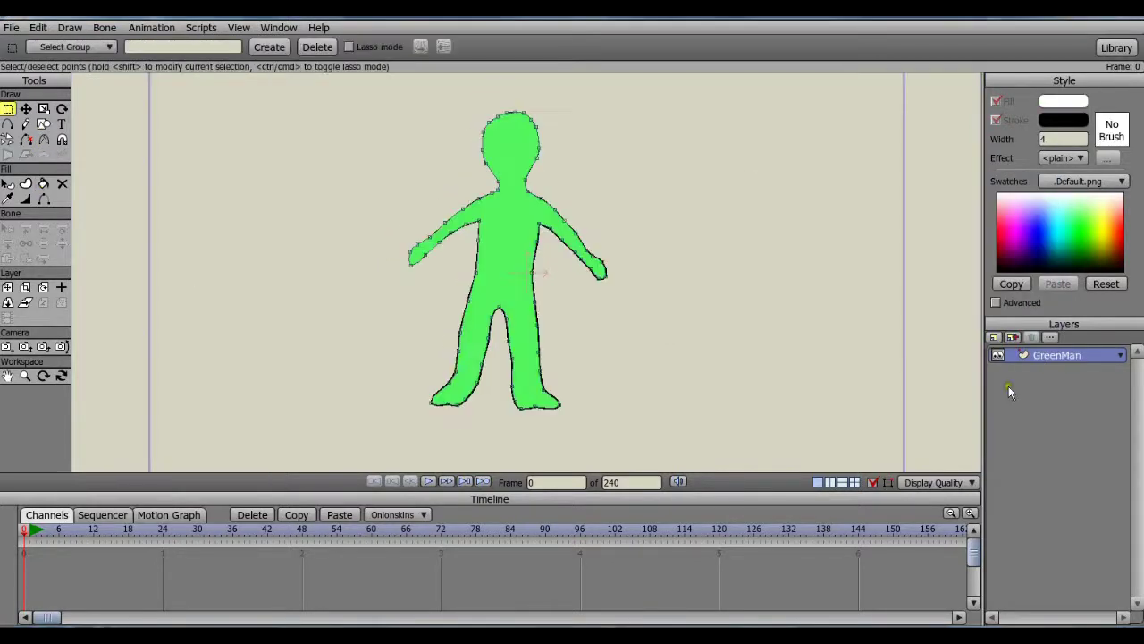
click(995, 339)
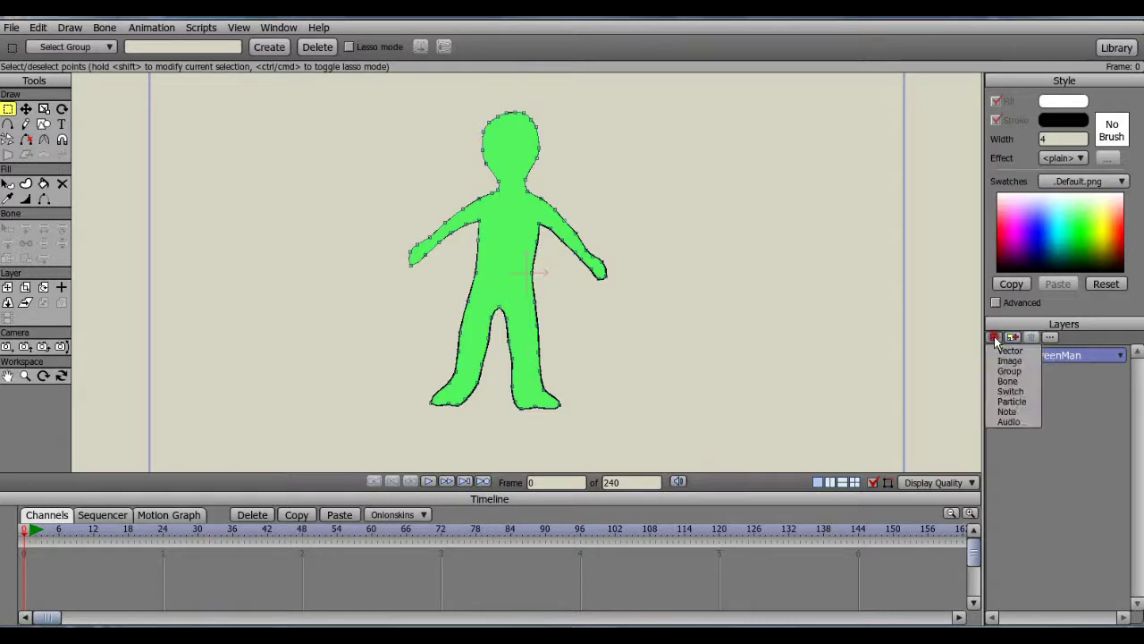
Add a Bone layer, rename Layer 2 to 'Bones', and nest the GreenMan layer inside it
click(1012, 380)
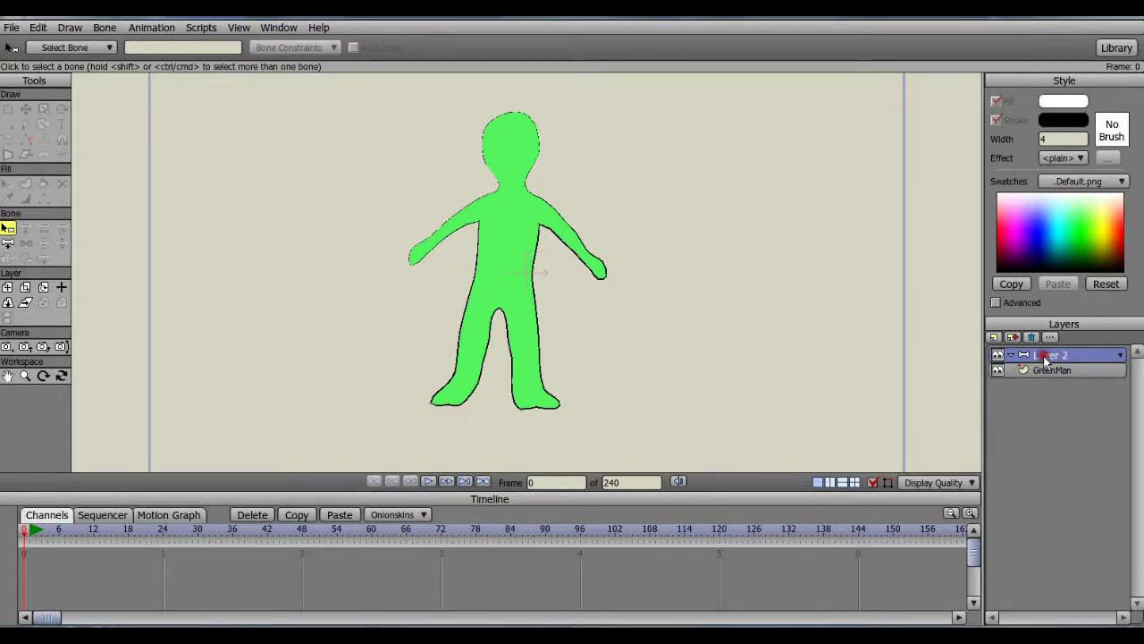
double_click(1043, 356)
text(Bones)
click(936, 504)
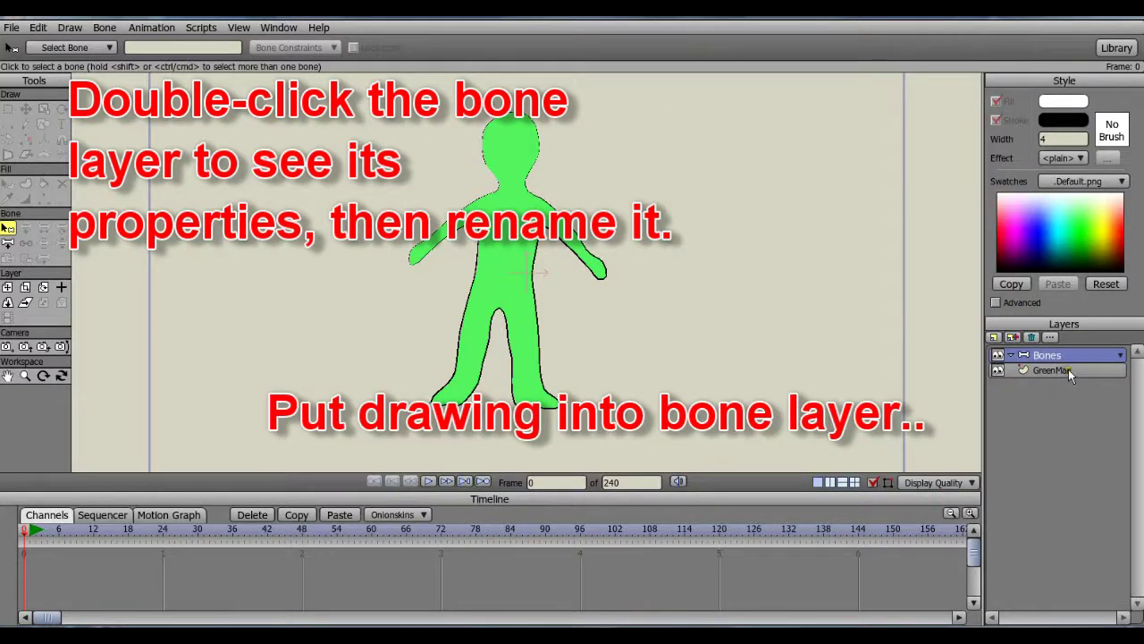
drag(1069, 369, 1069, 357)
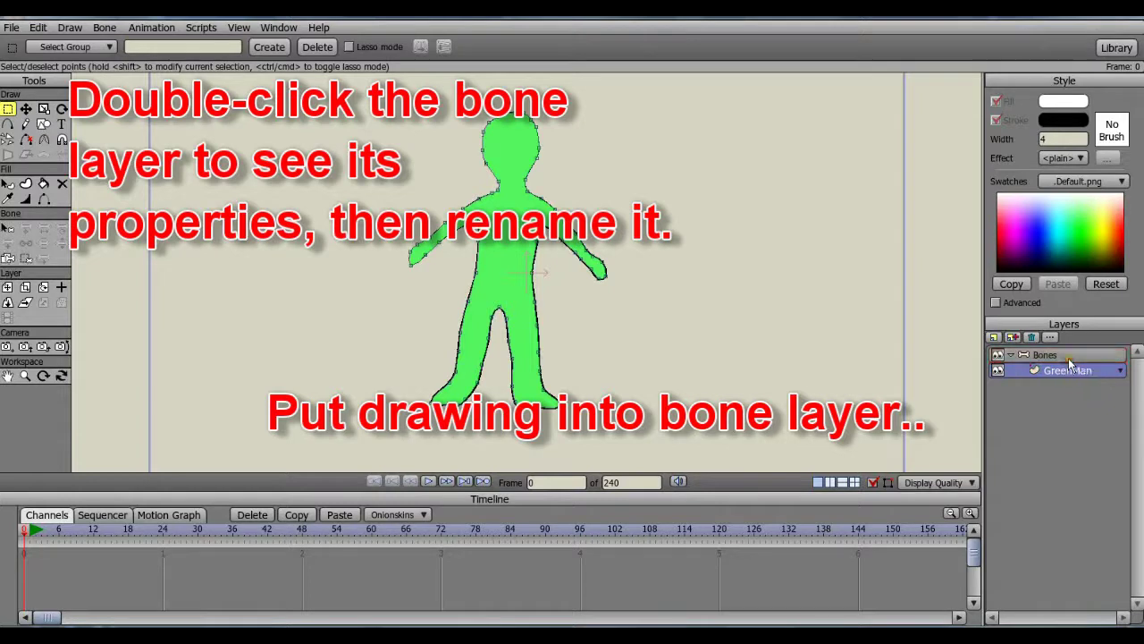
click(1068, 356)
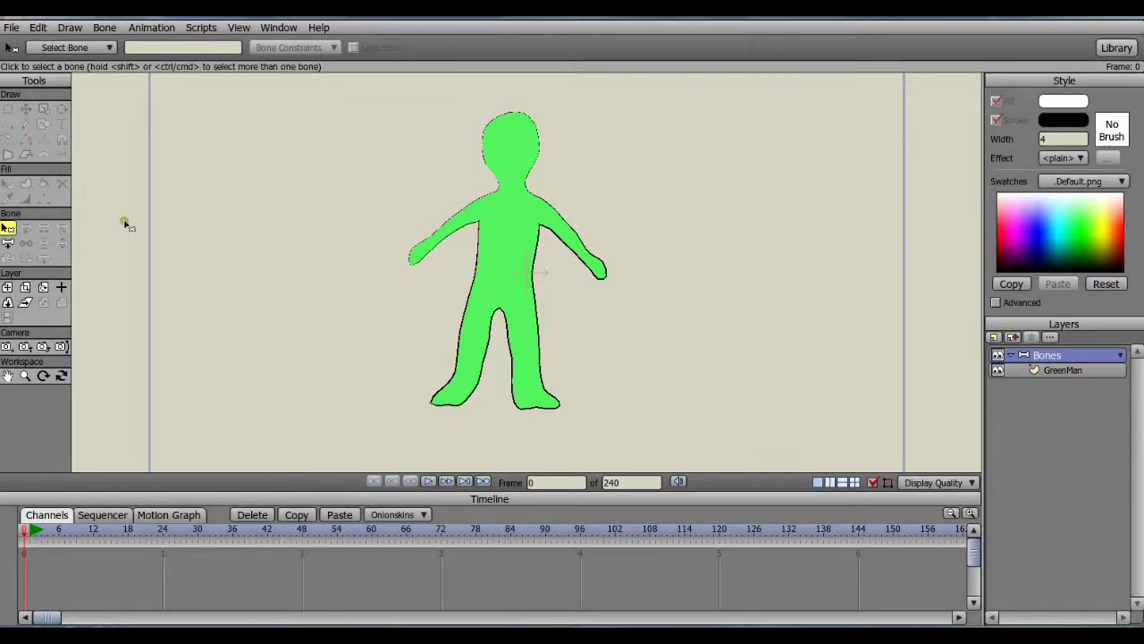
Draw a chest-to-pelvis bone, then thigh and foot bones down the left leg
click(8, 244)
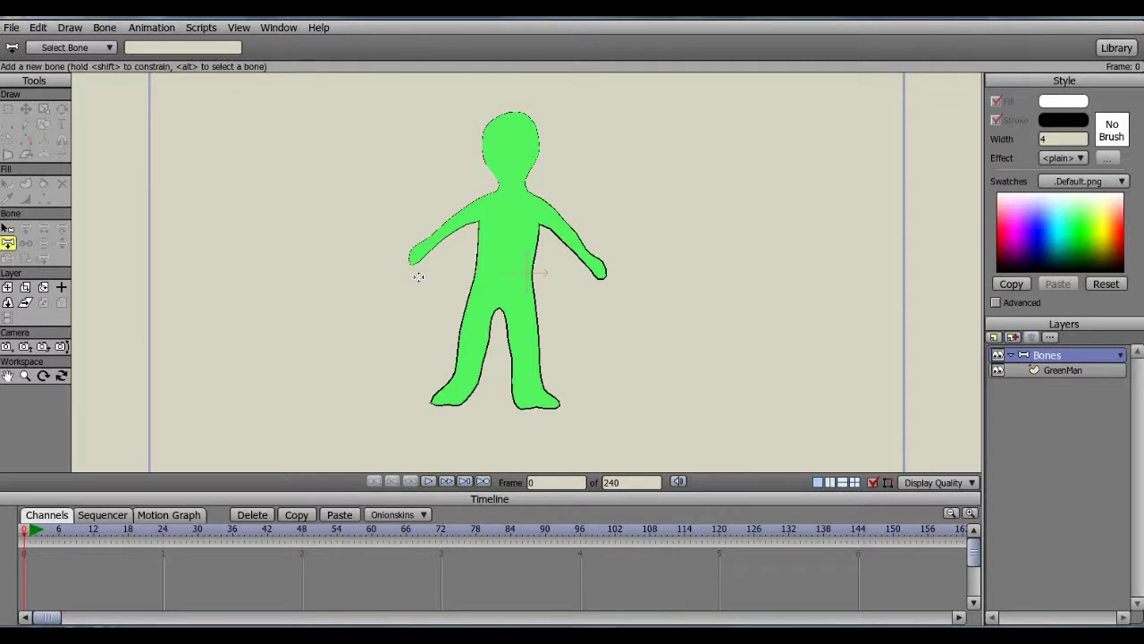
scroll(418, 277, down, 3)
scroll(418, 277, up, 5)
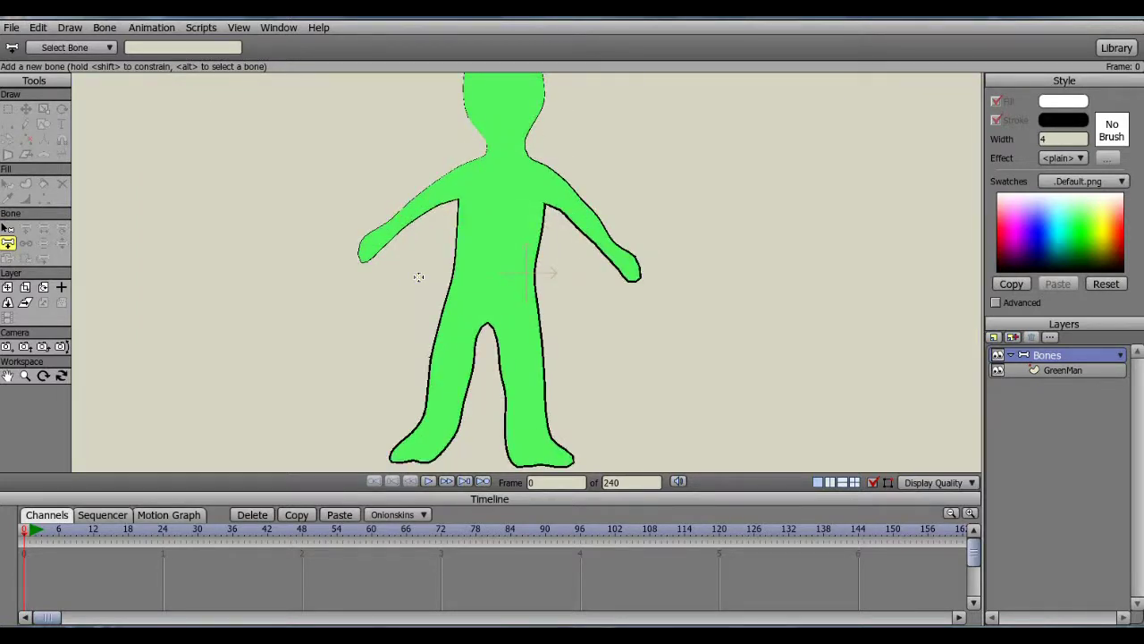
scroll(419, 277, down, 2)
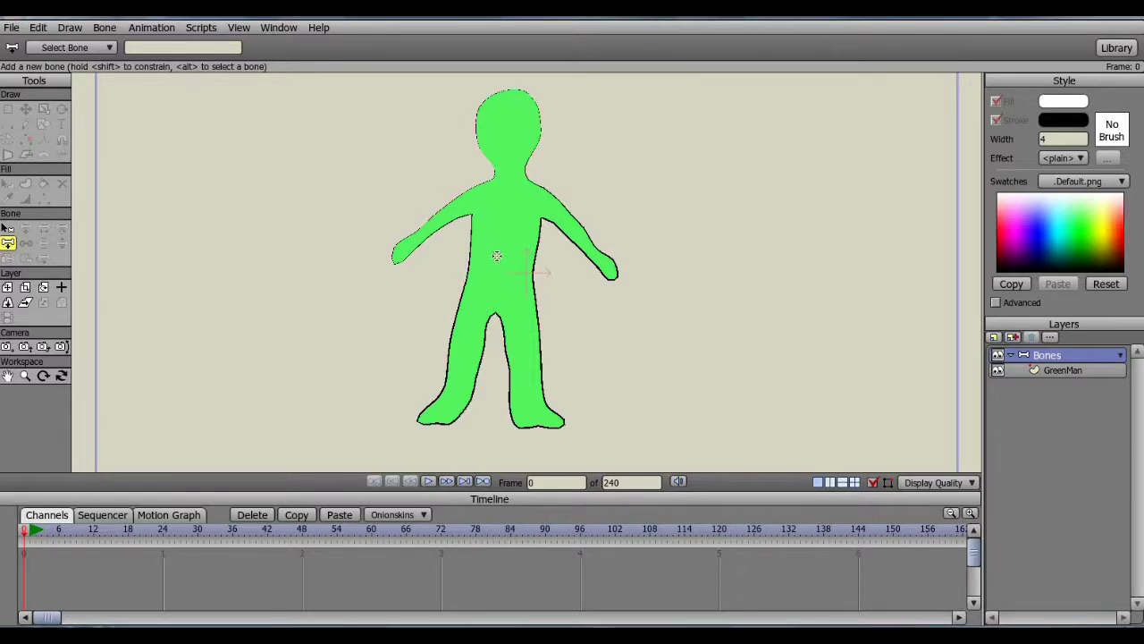
drag(497, 258, 495, 307)
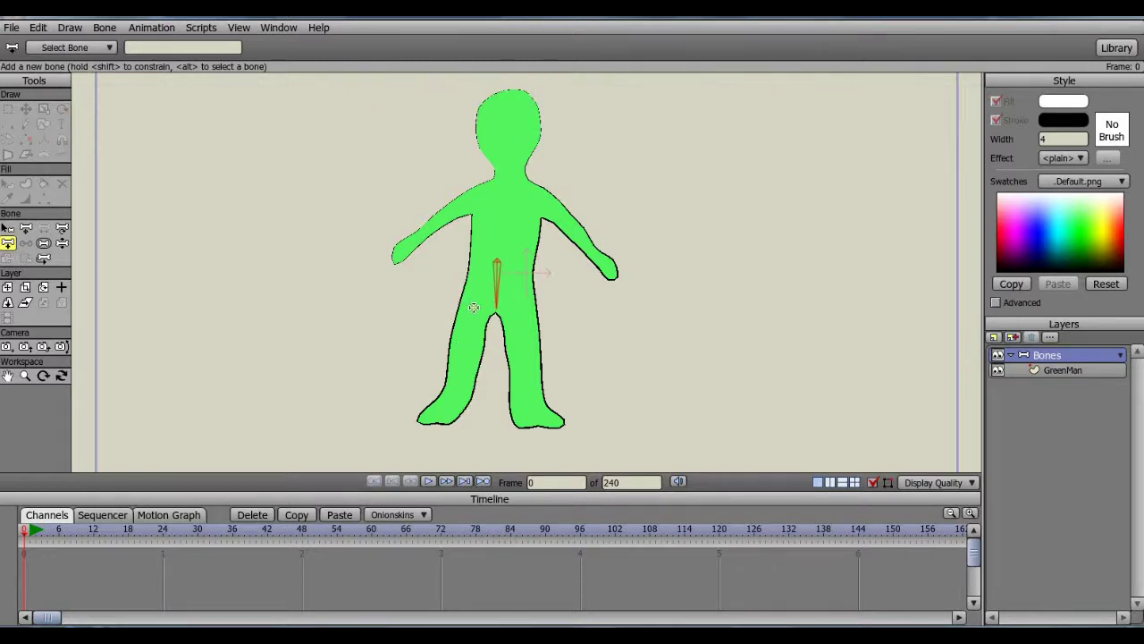
drag(474, 307, 448, 407)
drag(447, 407, 422, 418)
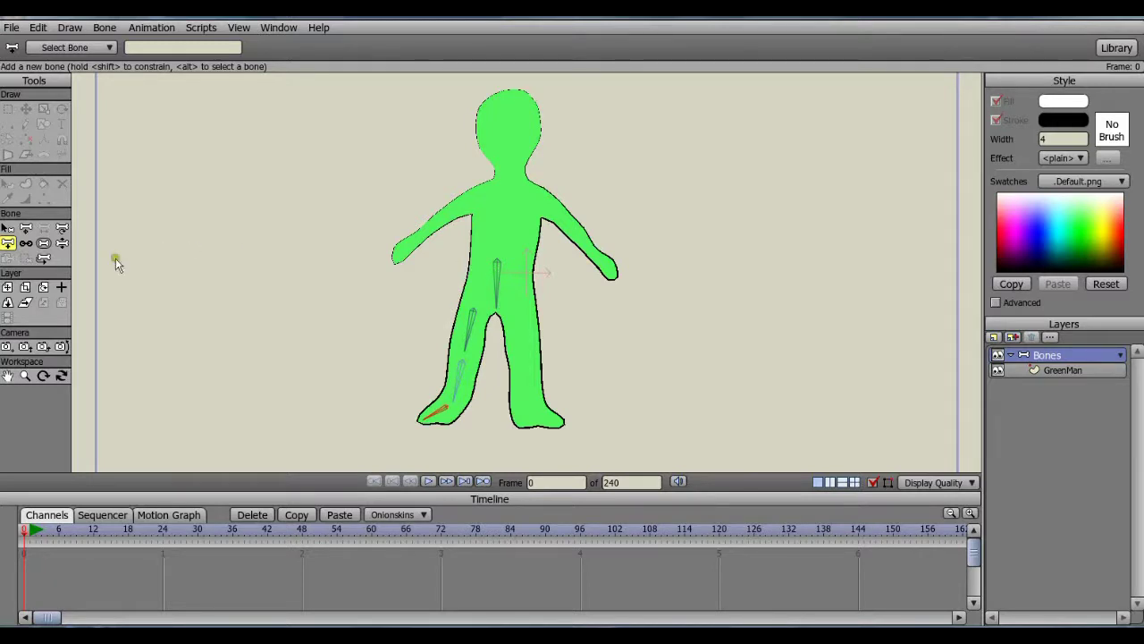
With the torso bone as parent, draw thigh and lower-leg bones down the second leg
click(7, 229)
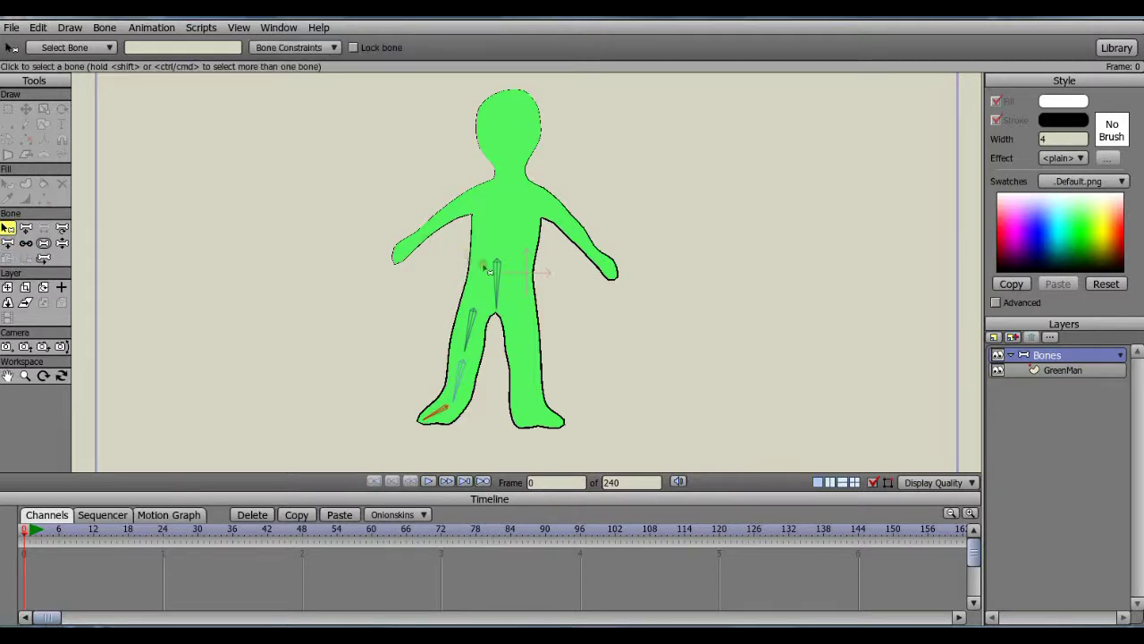
click(497, 266)
click(7, 244)
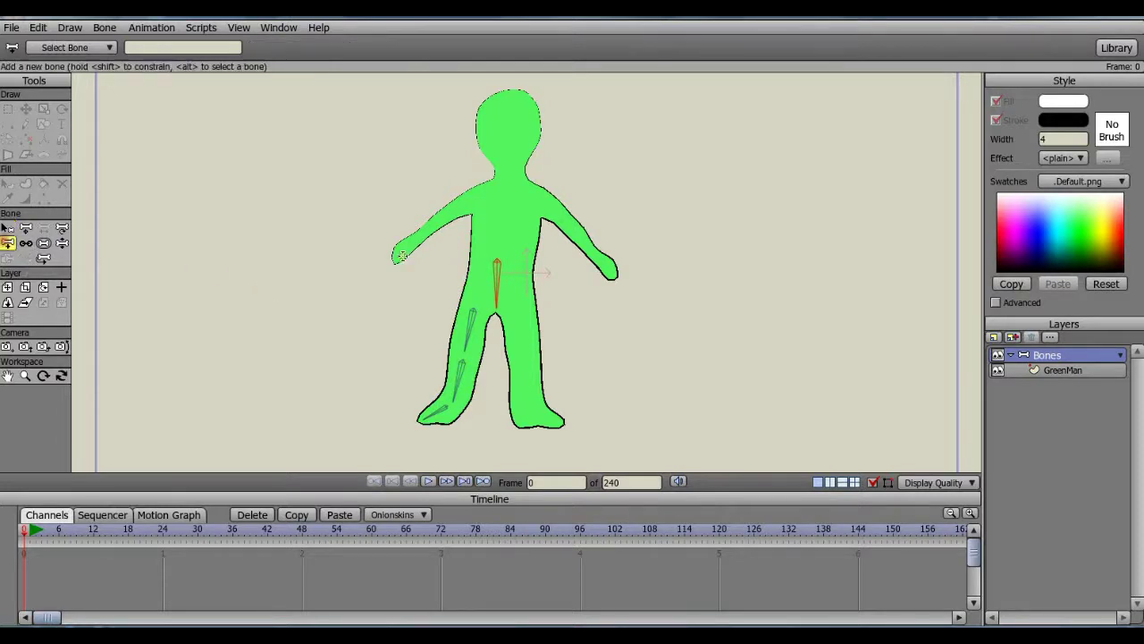
drag(518, 307, 523, 353)
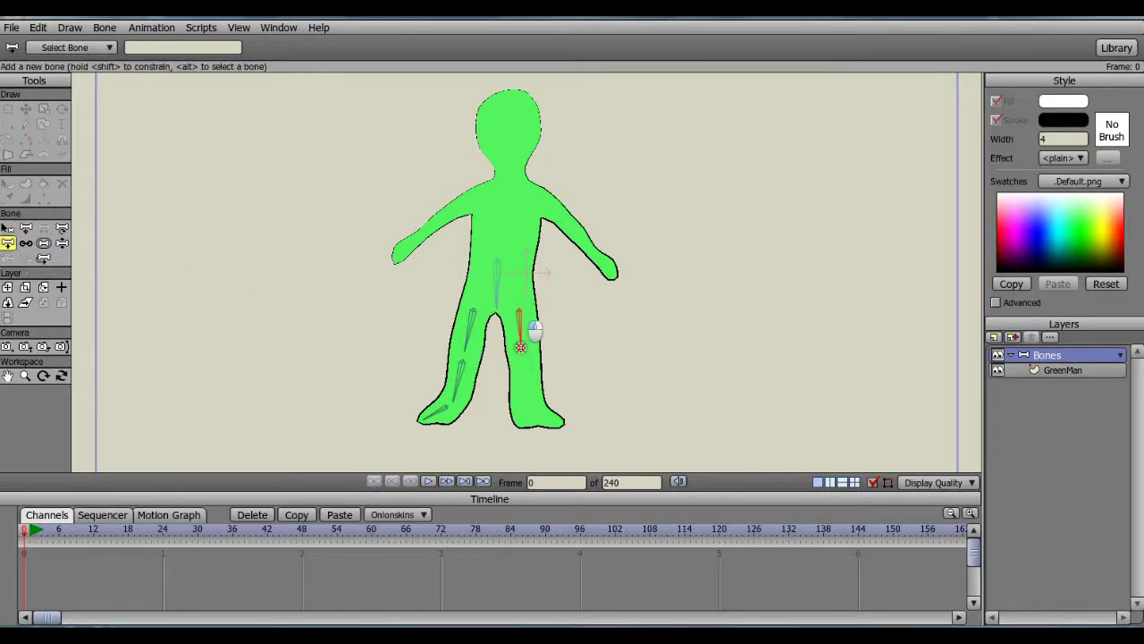
drag(526, 362, 569, 424)
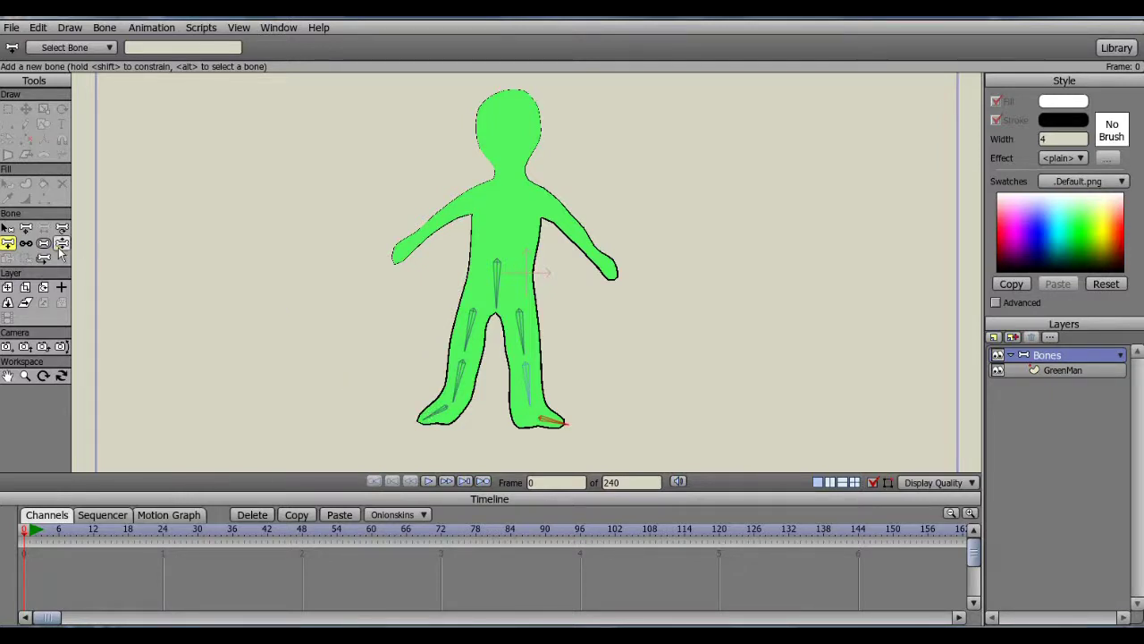
Nudge the other foot's bone into a better position, then select the torso bone
click(26, 229)
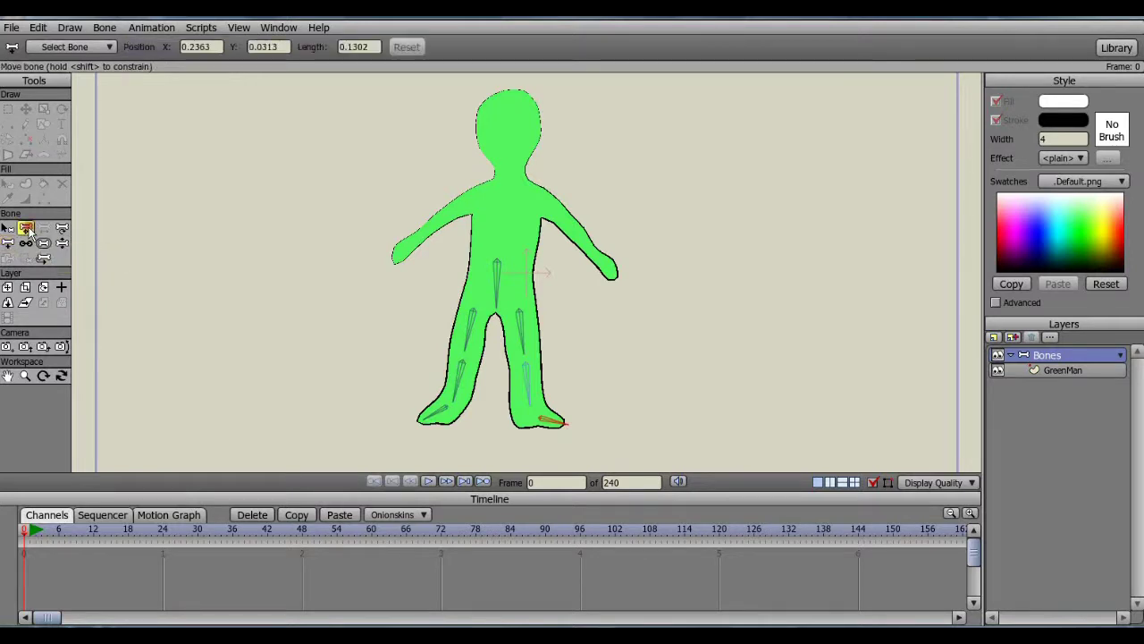
click(442, 415)
drag(432, 418, 429, 410)
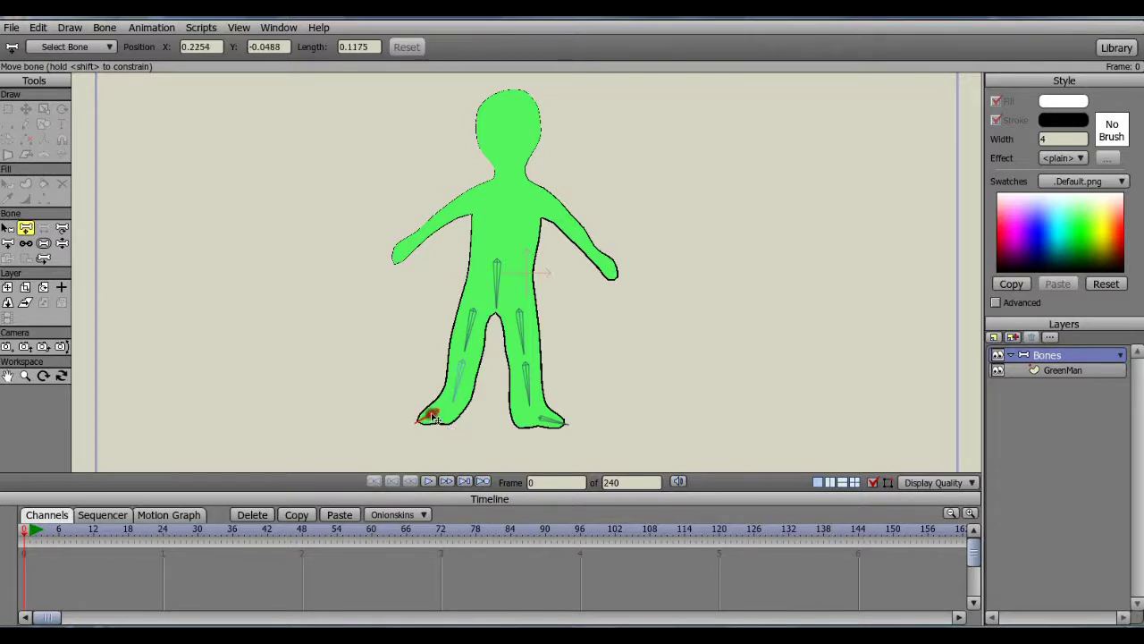
click(8, 227)
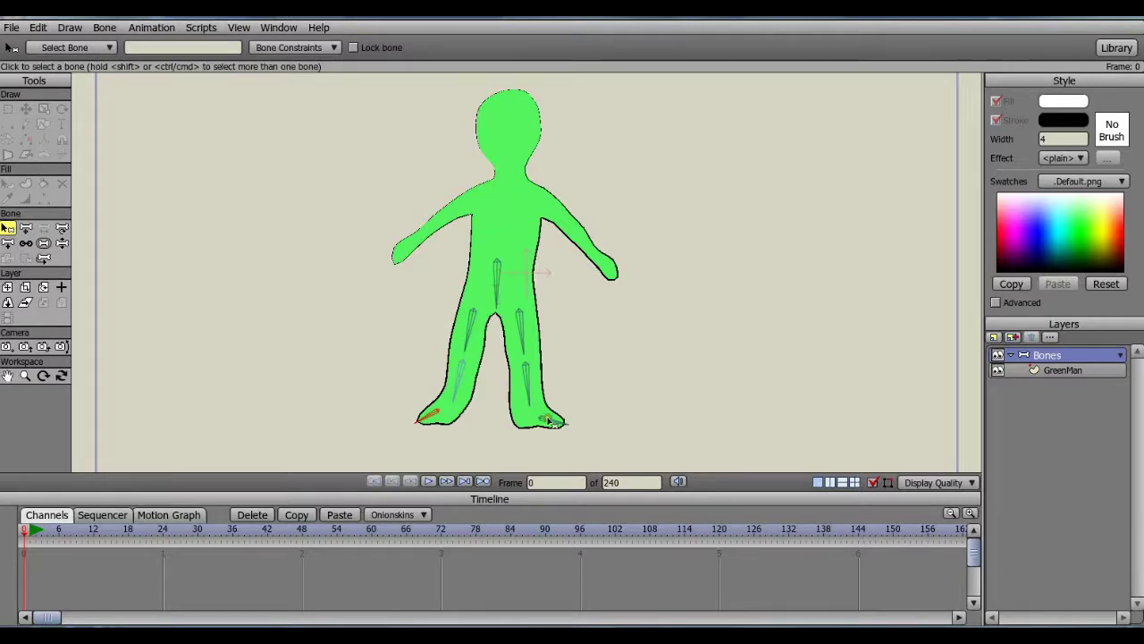
click(497, 265)
Add a spine bone up to the neck and a bone down the left arm to the hand
click(8, 242)
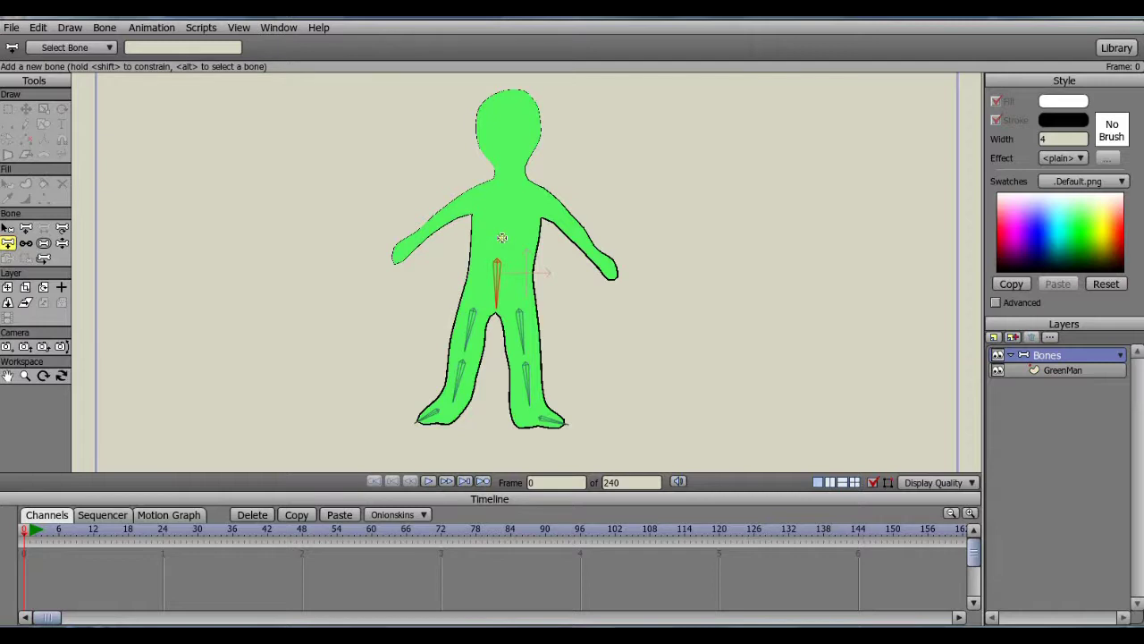
mouse_move(500, 245)
mouse_down()
mouse_move(500, 189)
mouse_move(455, 208)
mouse_up()
drag(446, 213, 398, 254)
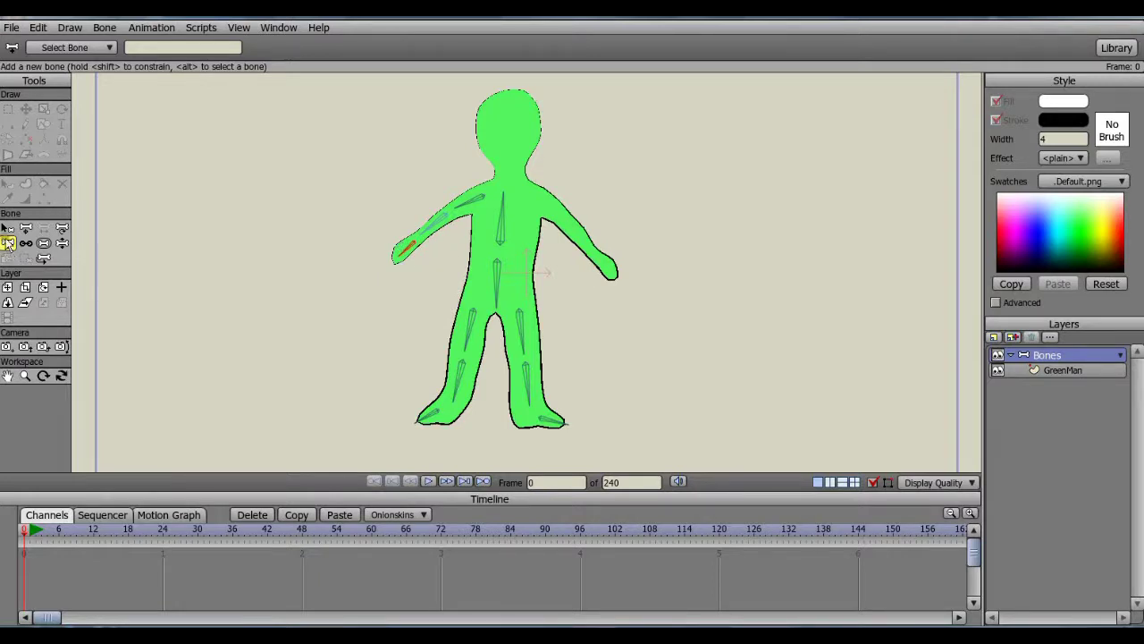
With the upper spine bone as parent, draw the right arm bone from shoulder to hand
click(7, 229)
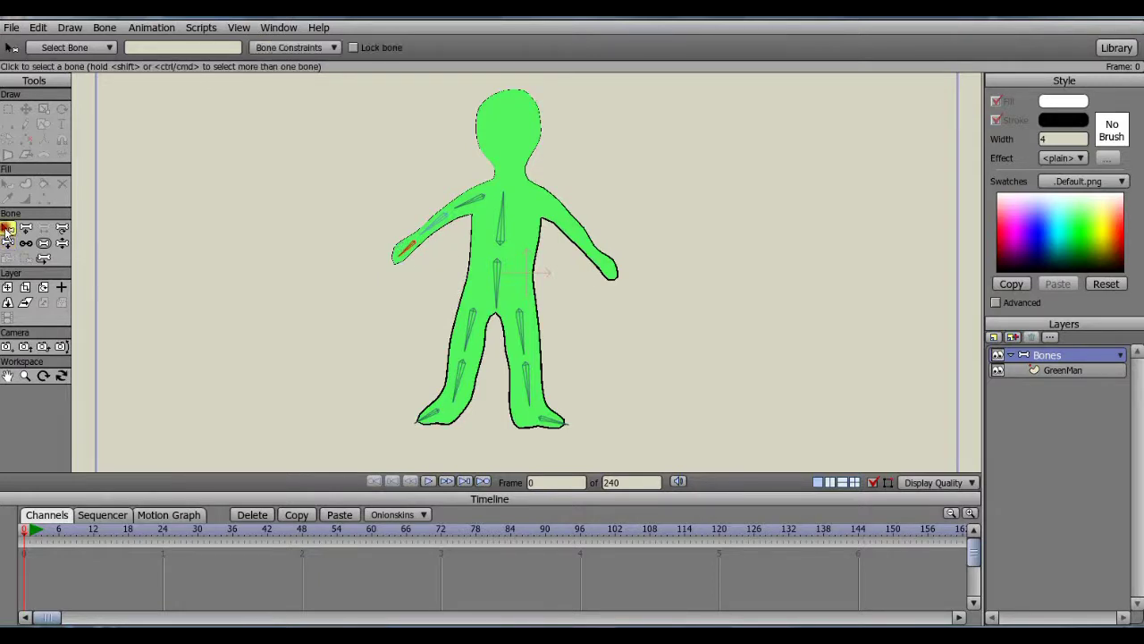
click(500, 228)
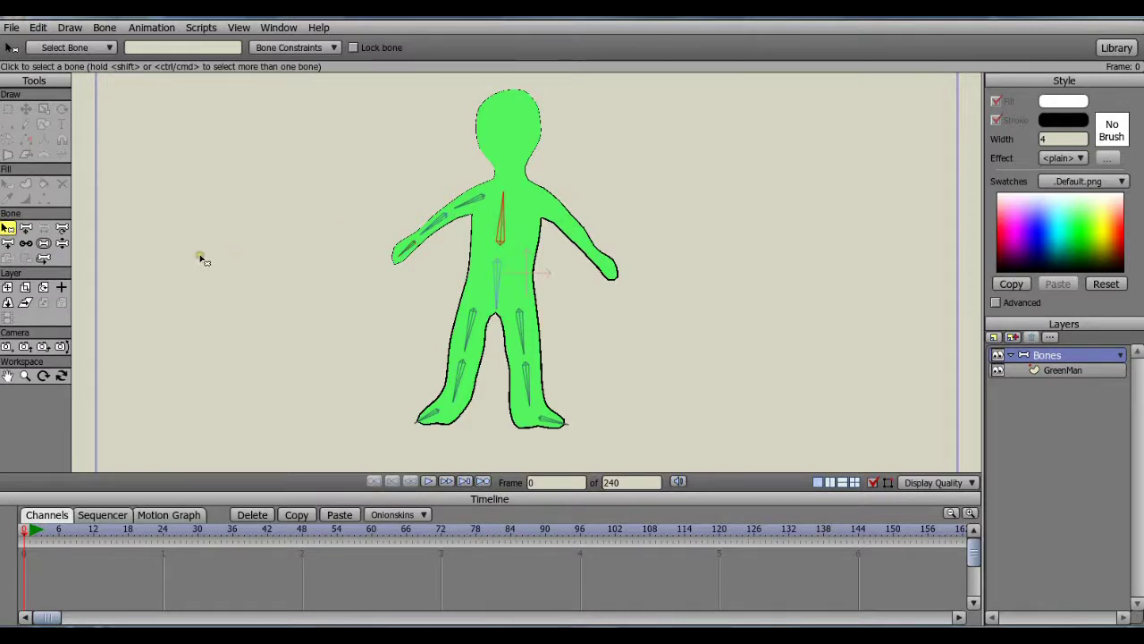
click(7, 244)
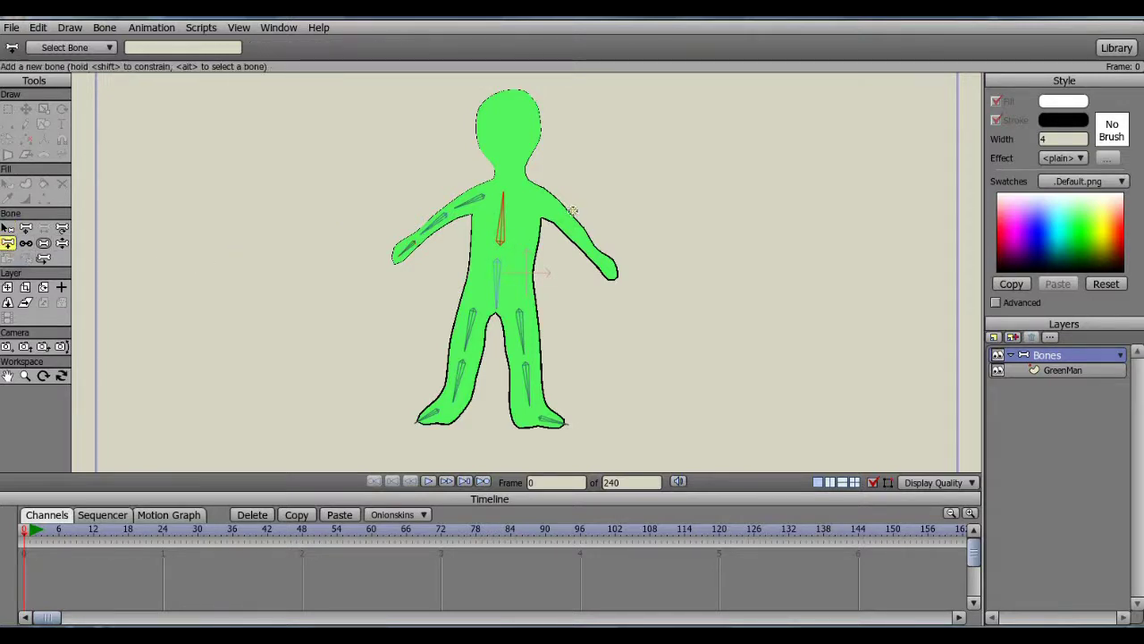
drag(527, 193, 615, 277)
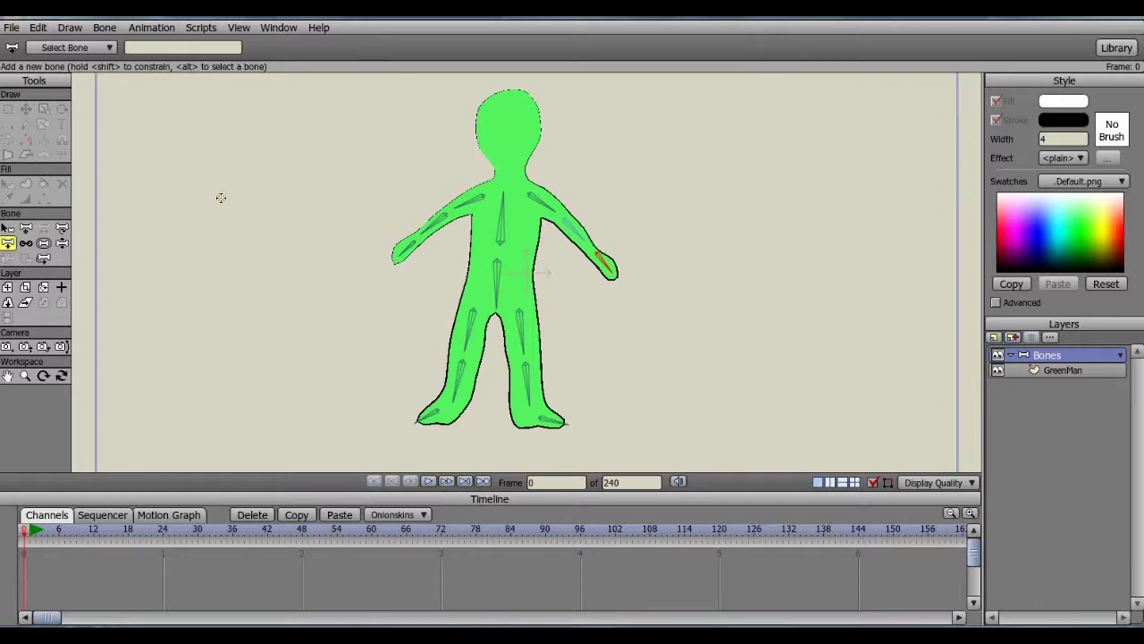
click(9, 228)
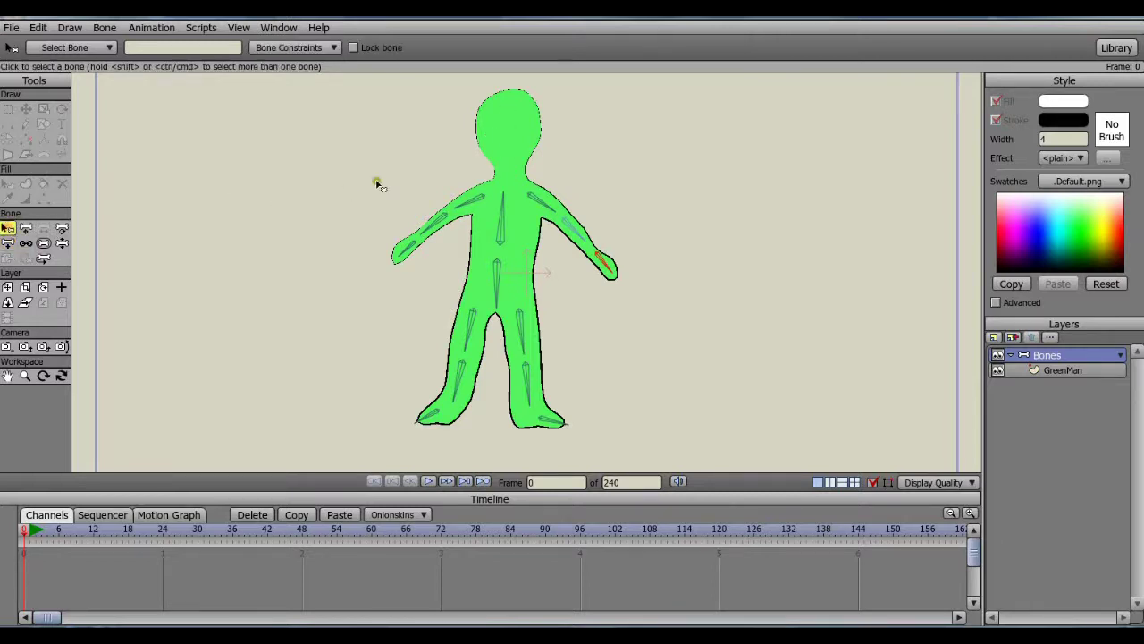
click(501, 219)
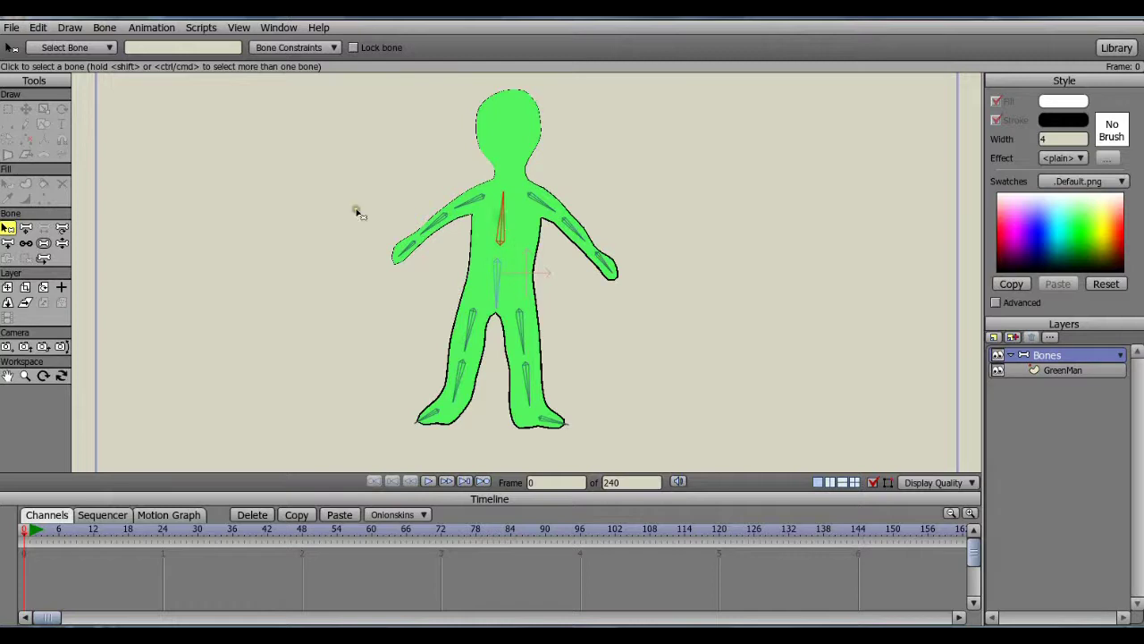
click(7, 244)
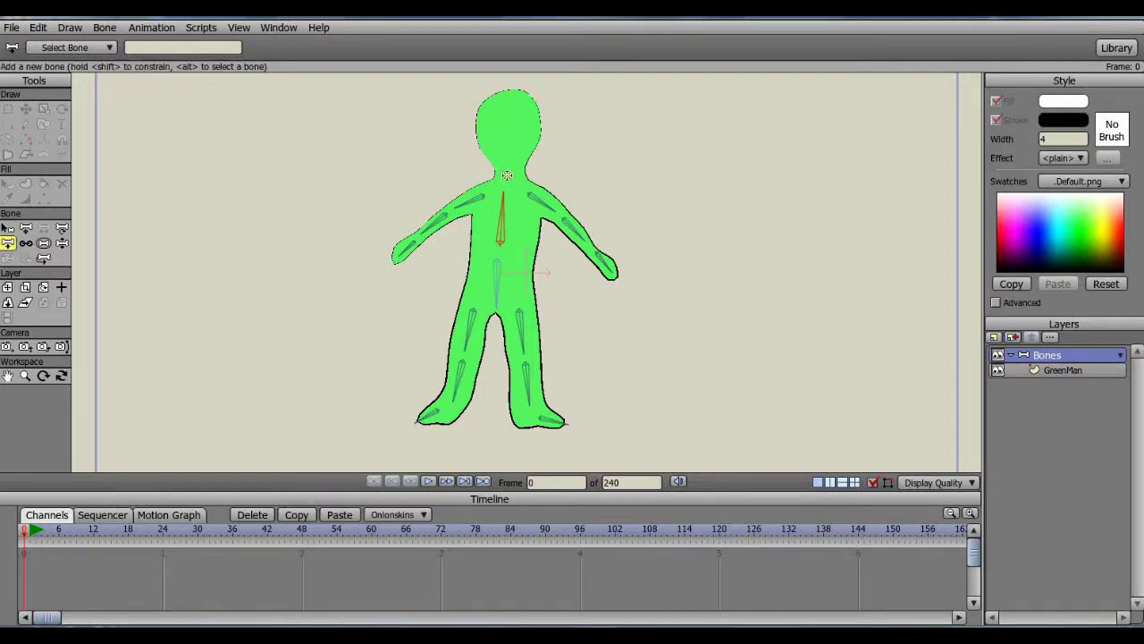
Add a bone running up from the neck into the head
drag(506, 176, 507, 96)
click(26, 242)
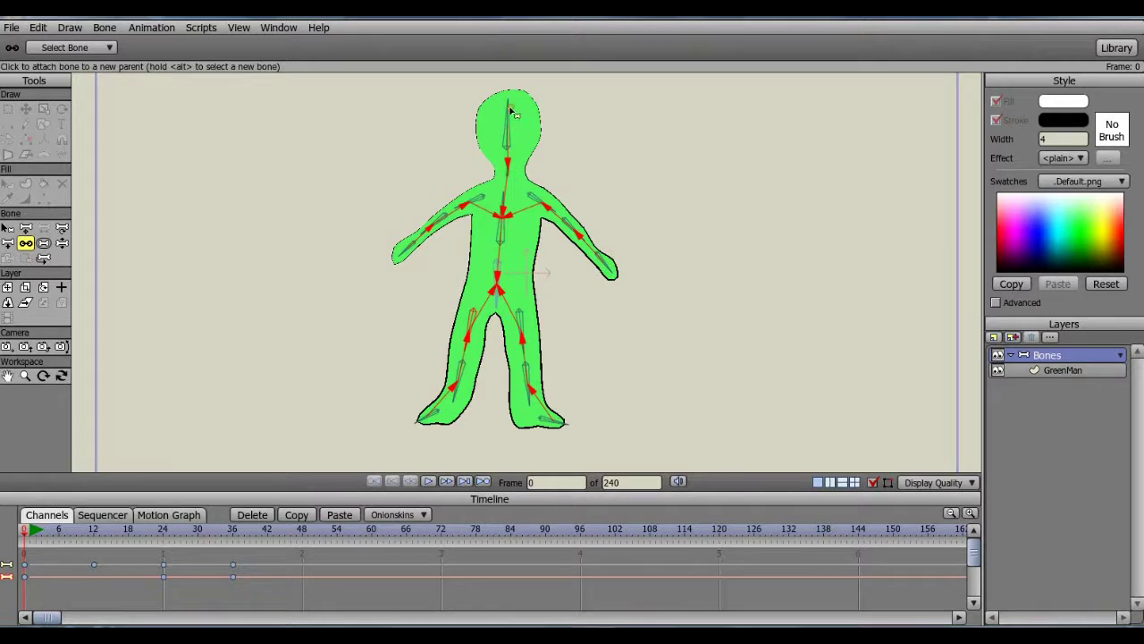
click(7, 228)
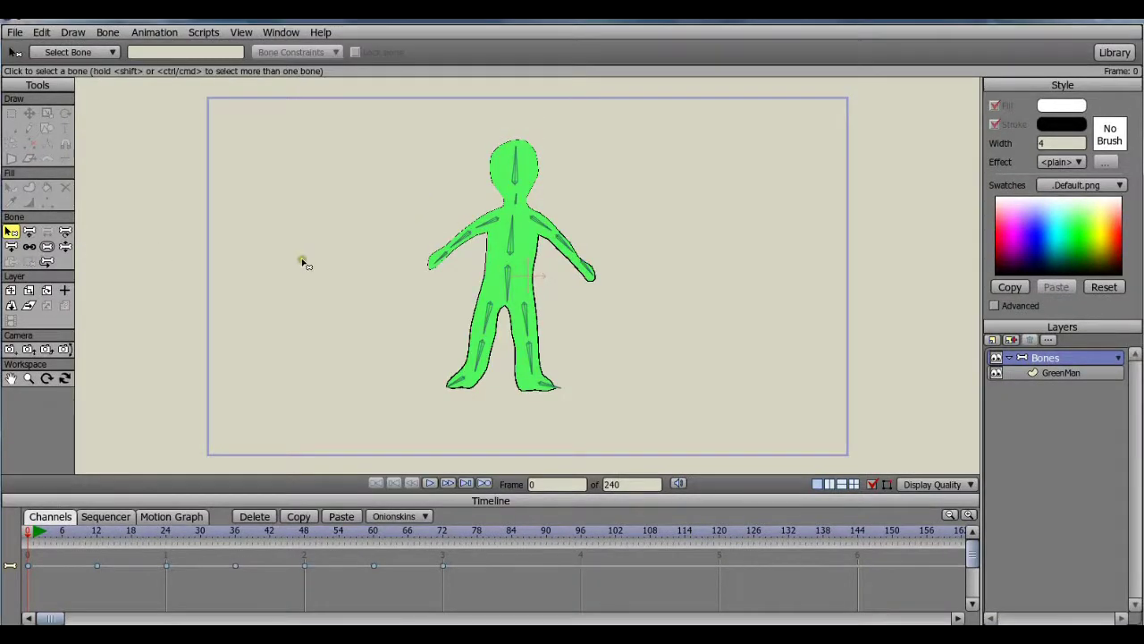
Reparent the left thigh bone to the arm bone on the same side
click(497, 312)
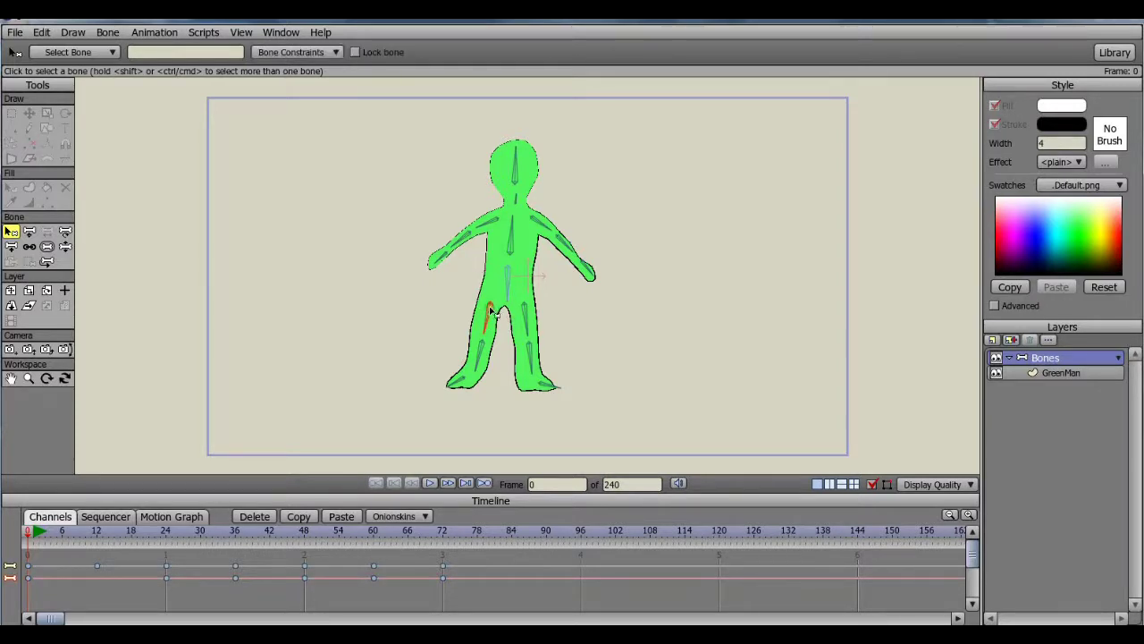
click(29, 248)
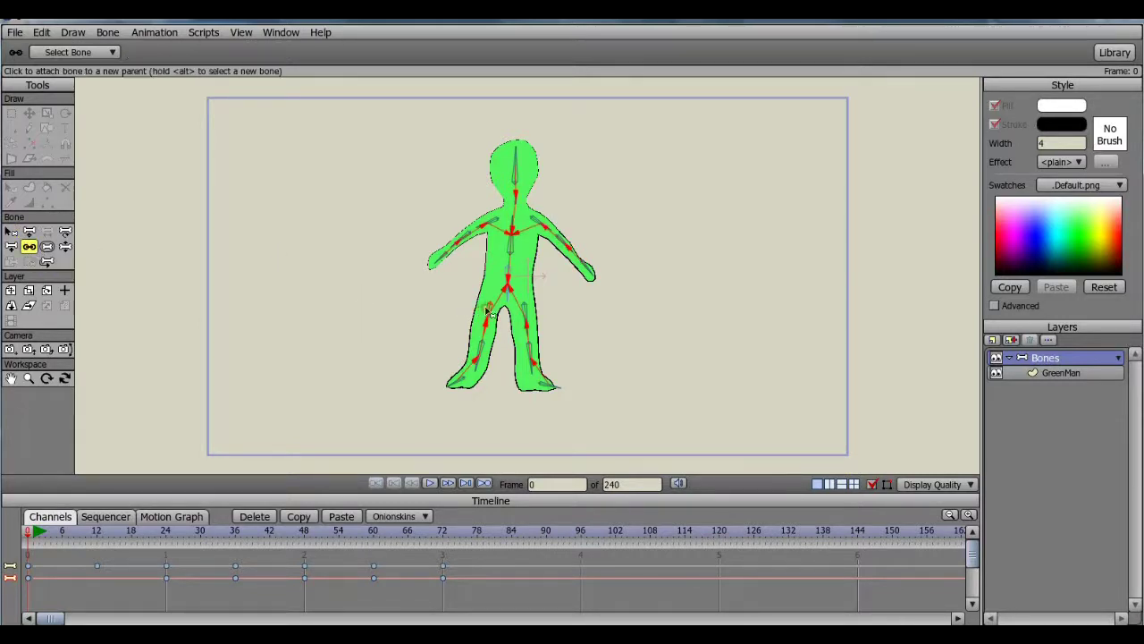
click(447, 257)
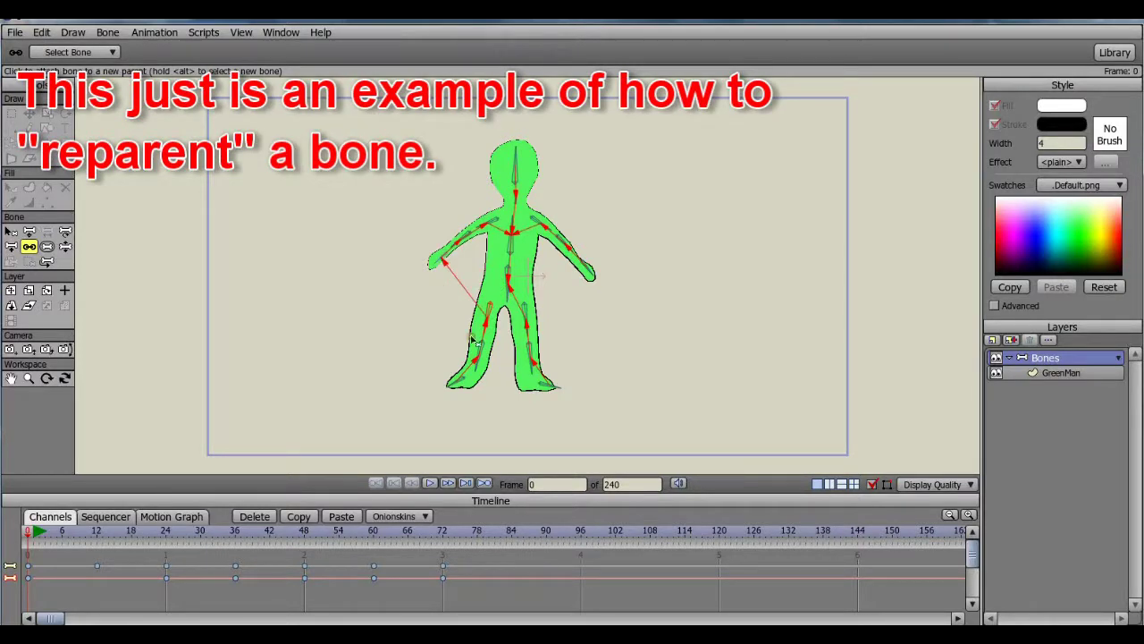